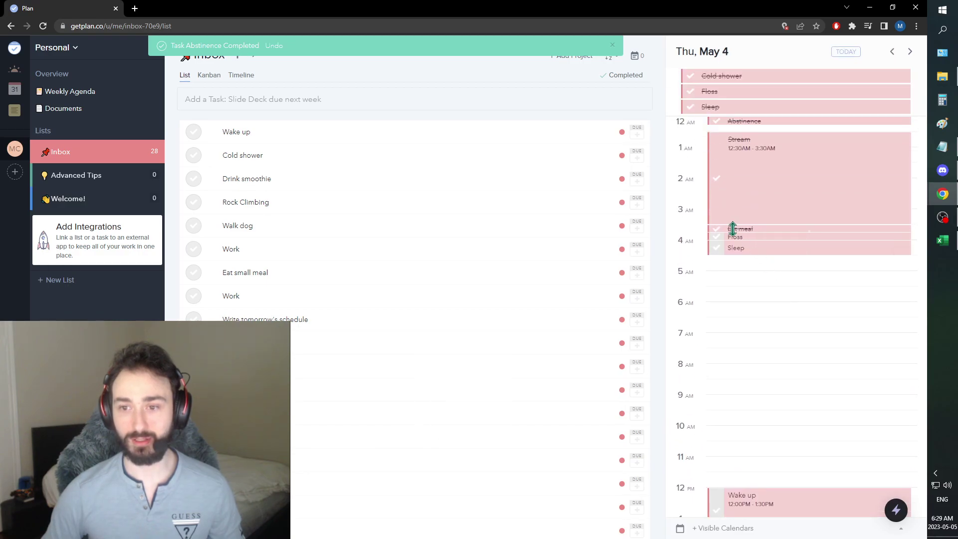
Mark the early-morning Floss and Sleep tasks on the Thursday, May 4 calendar as completed
scroll(719, 237, "down", 1)
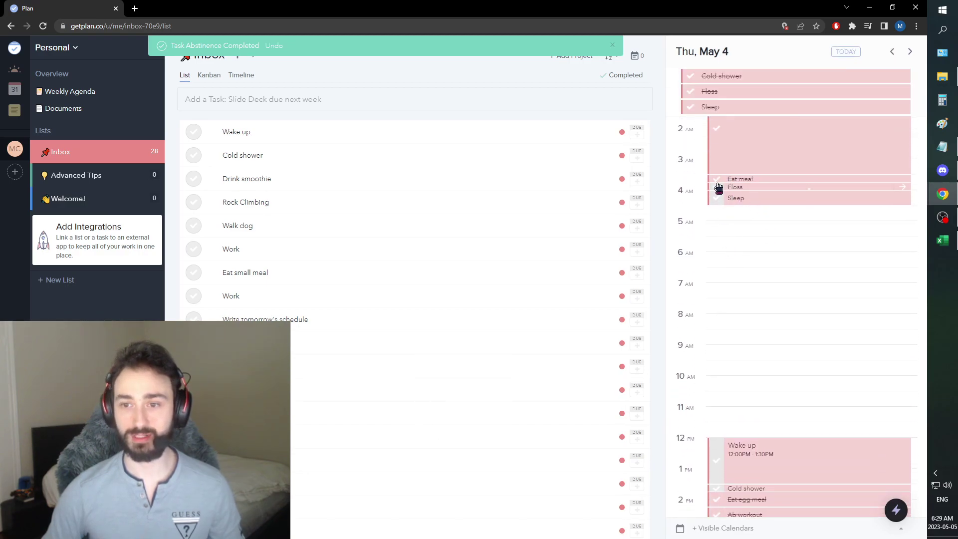
left_click(718, 187)
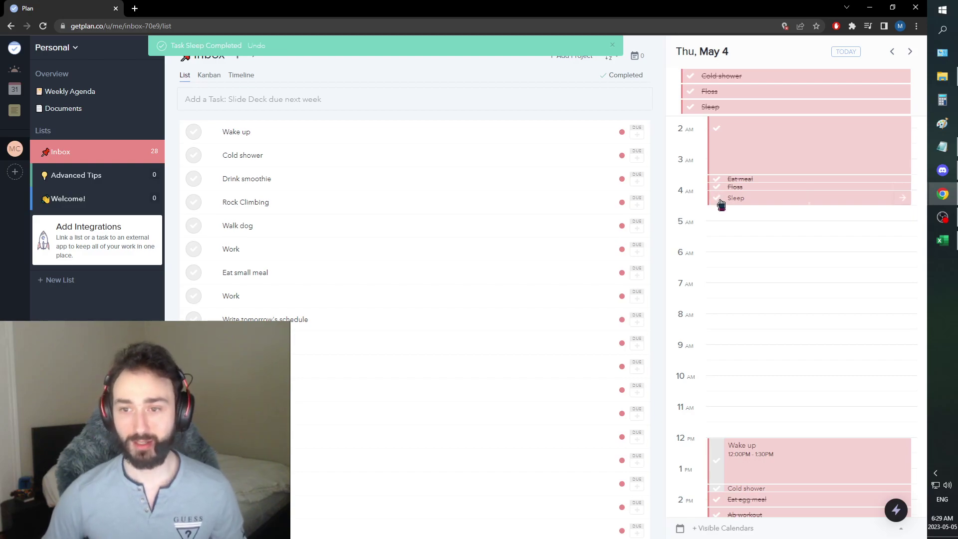
scroll(759, 280, "down", 2)
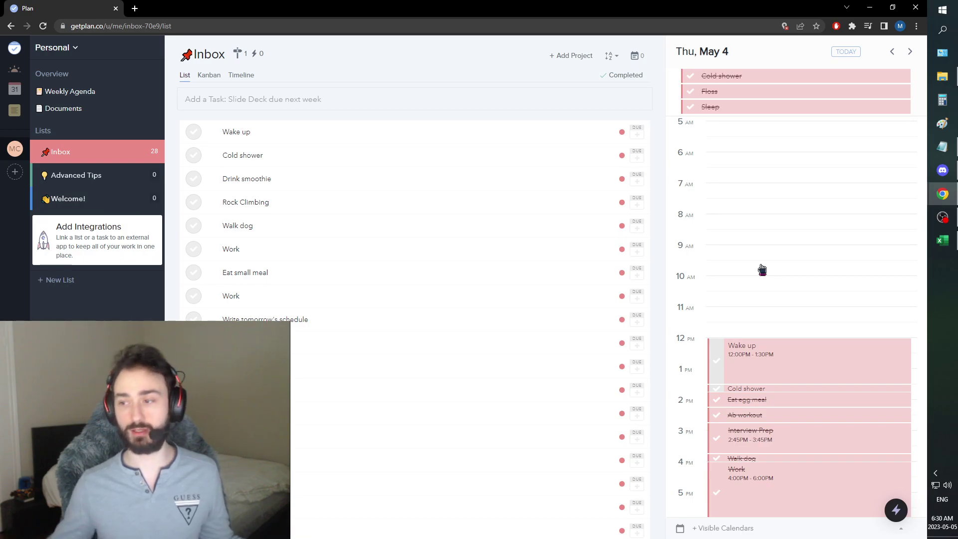
Mark the afternoon Wake up, Cold shower and Eat small meal tasks on May 4 as completed
scroll(761, 270, "down", 3)
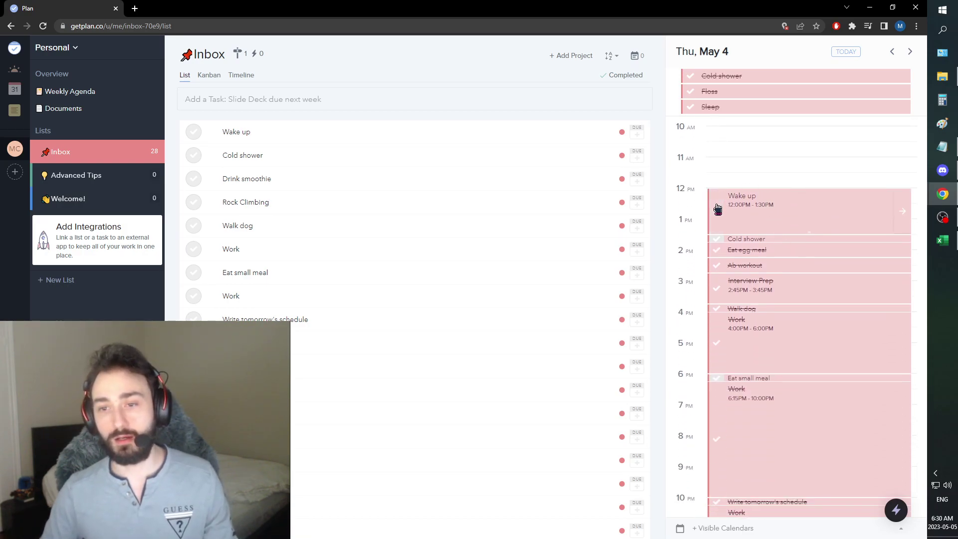
left_click(717, 208)
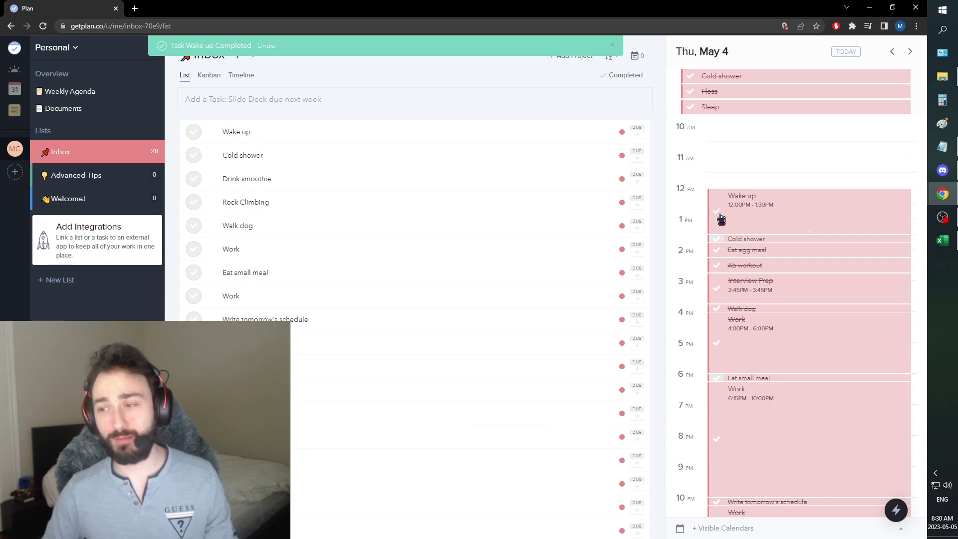
left_click(717, 242)
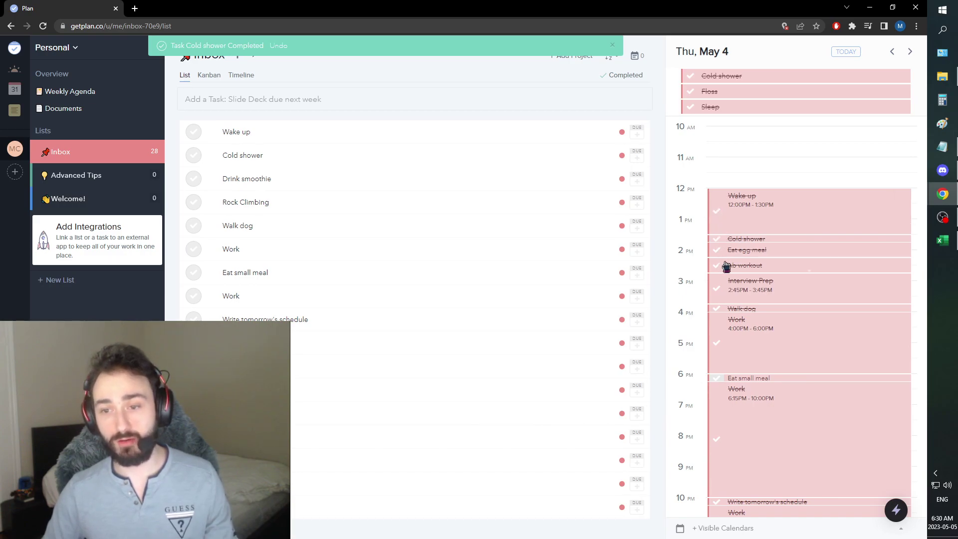
scroll(726, 267, "down", 1)
left_click(716, 335)
scroll(718, 339, "up", 1)
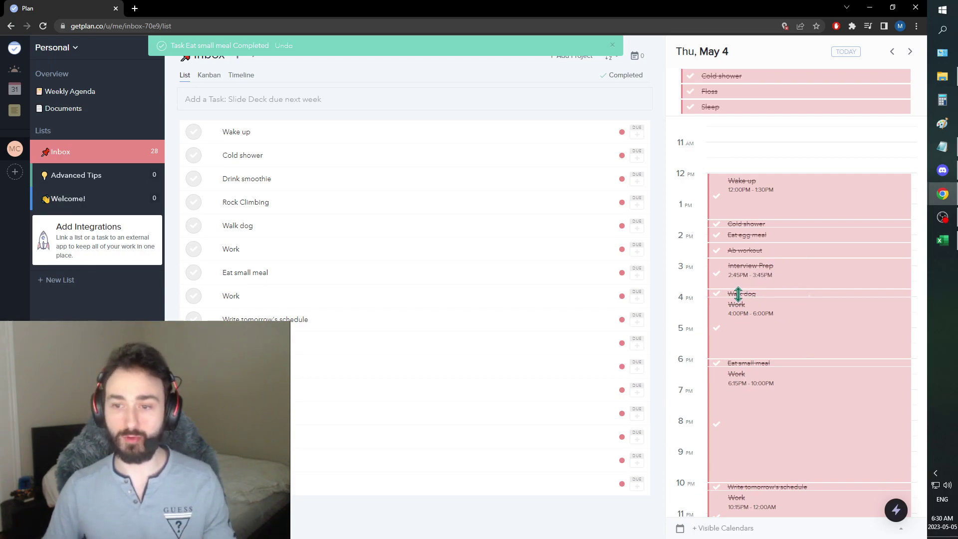
scroll(740, 286, "down", 1)
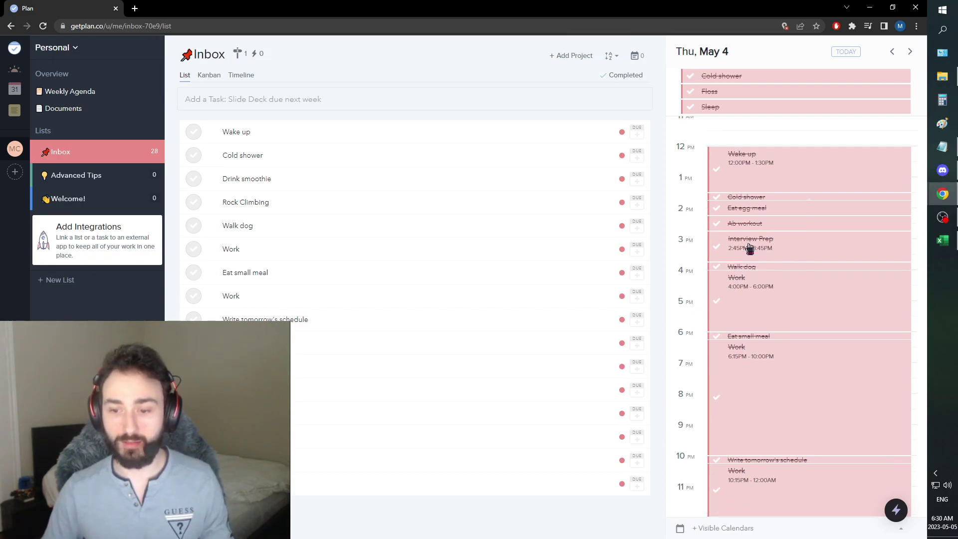
Show the Friday, May 5 schedule from midnight onwards
left_click(909, 52)
scroll(804, 203, "up", 12)
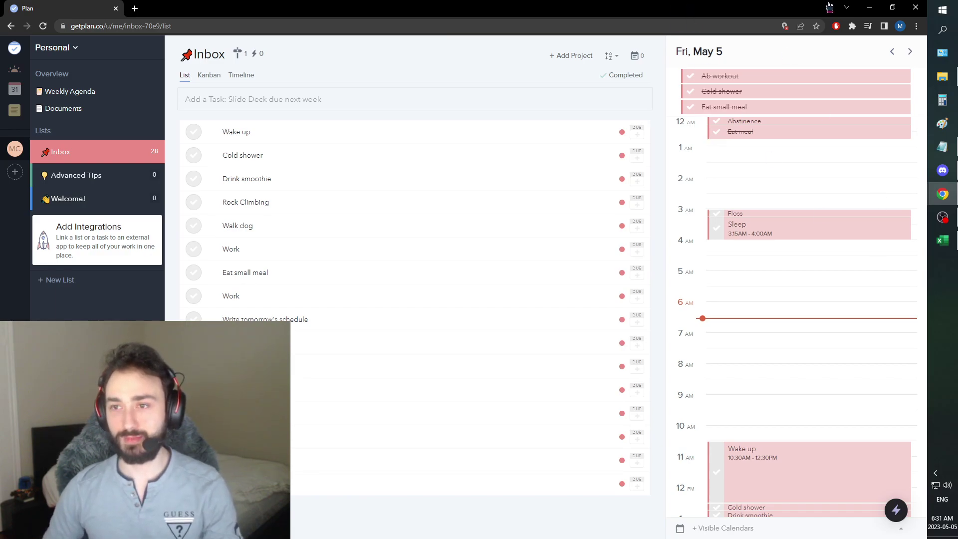
Switch to the Day 983 log in Notepad, add ", 1 set of 12 half sit-ups" to the Ab workout entry and save it
left_click(868, 8)
key("BackSpace")
key("ctrl+s")
left_click(385, 157)
type(", 1 set of 12 half sit-ups)")
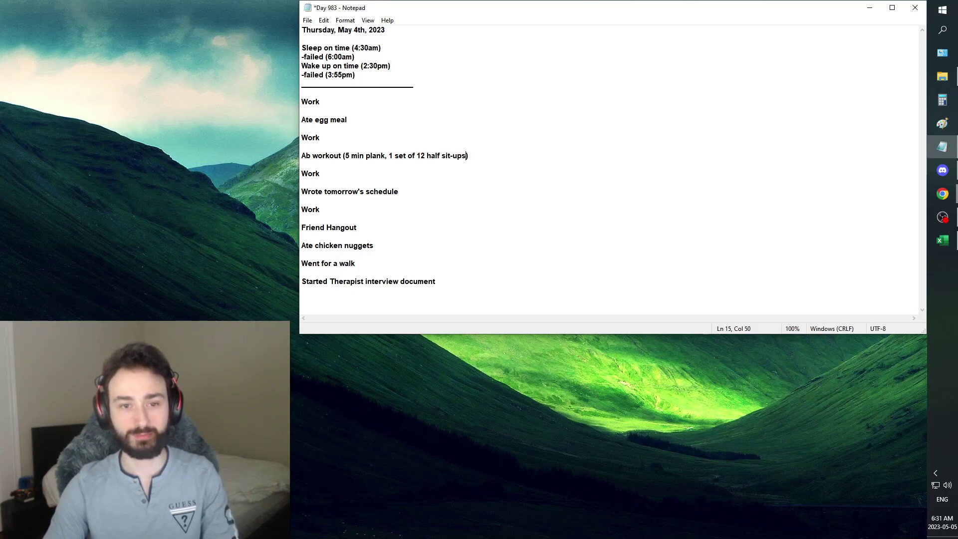
key("ctrl+s")
left_click(353, 247)
left_click(360, 247)
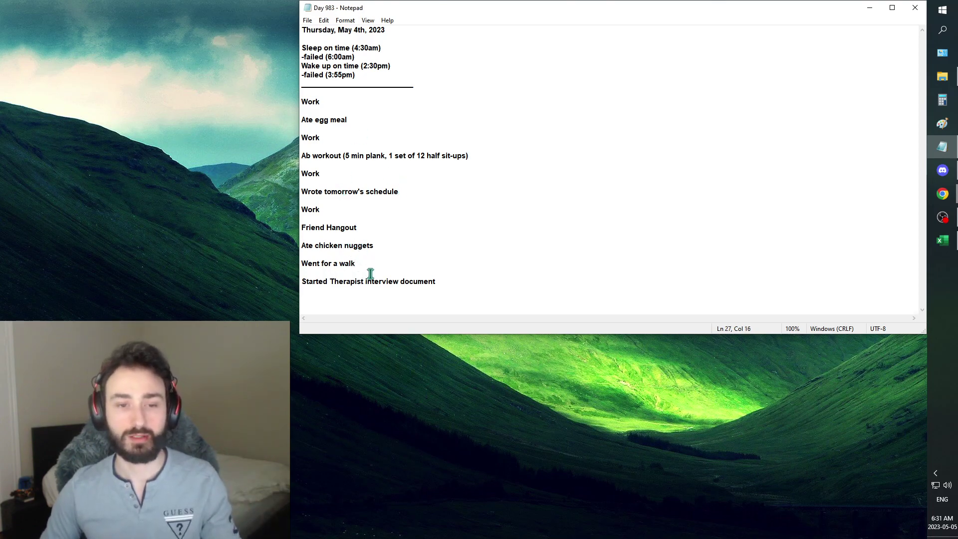
left_click(402, 281)
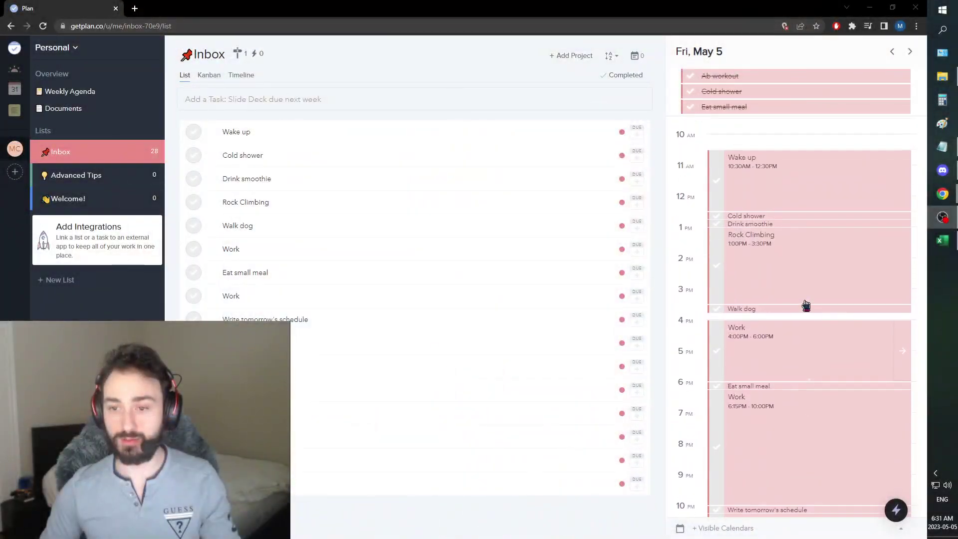
Add a task named Therapist Interview Prep in the Plan inbox and schedule it for Saturday, May 6 from 12:45 AM to 2:15 AM
scroll(744, 233, "down", 1)
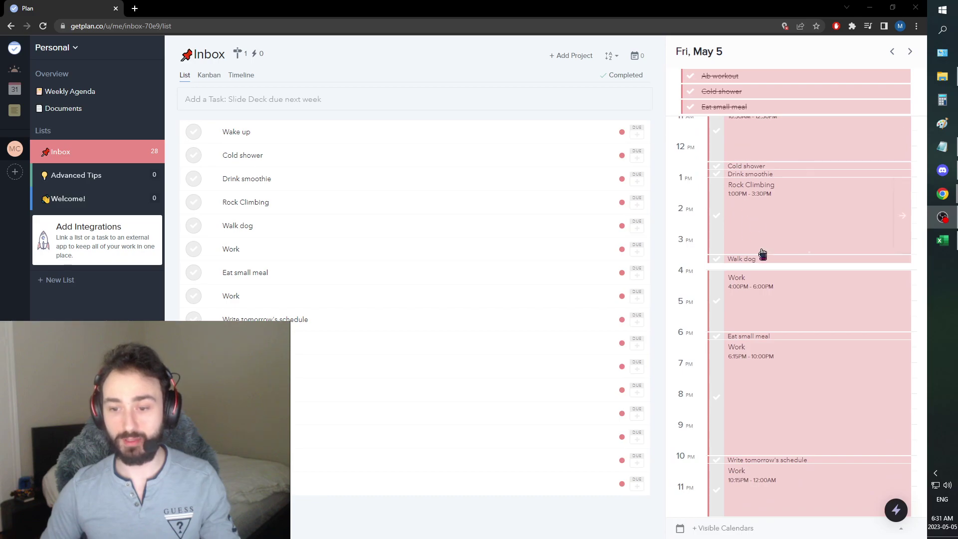
left_click(909, 52)
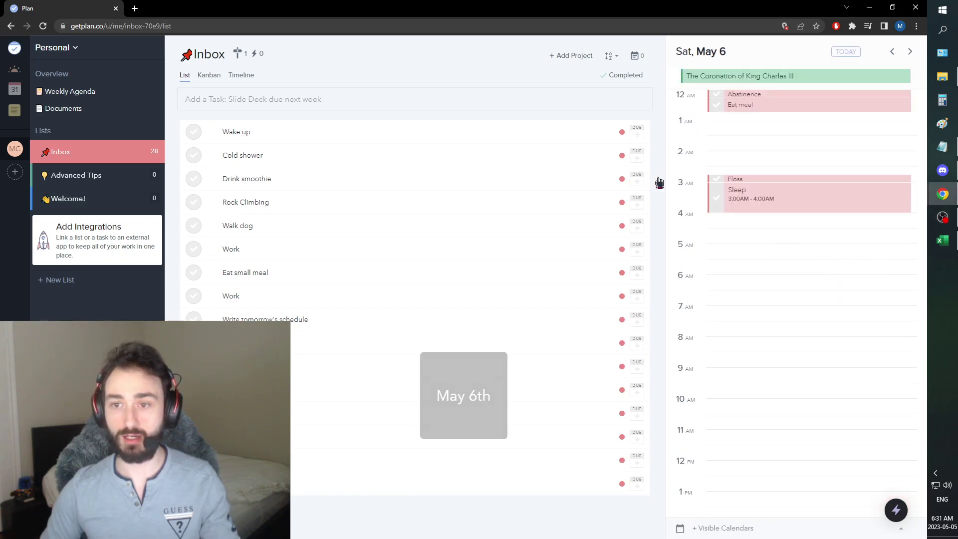
left_click(247, 96)
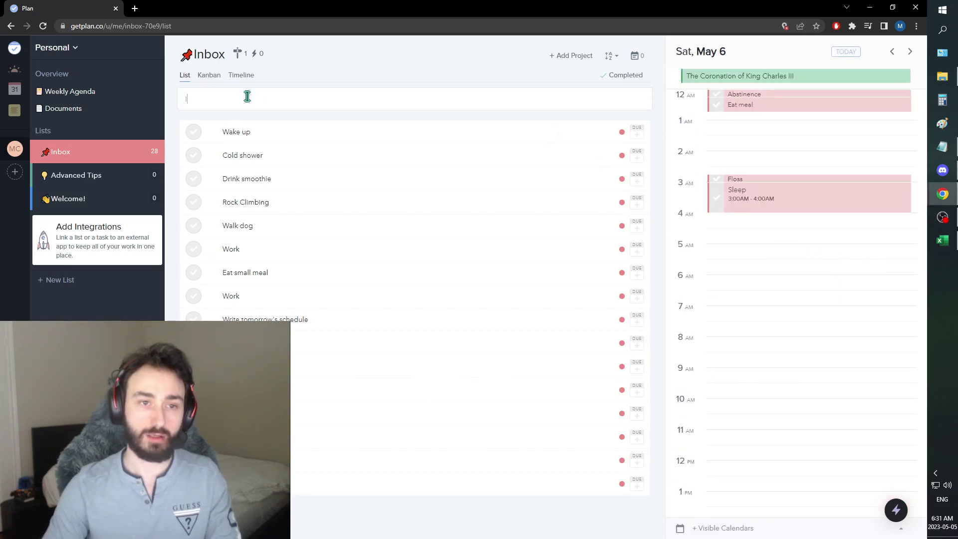
type("Therapist D")
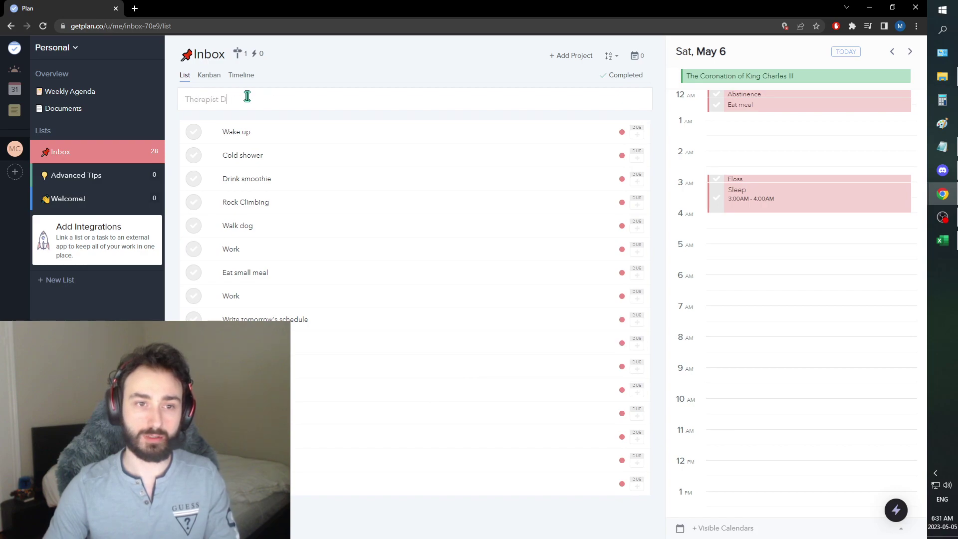
type(" appointment")
key("Return")
left_click_drag(331, 439, 798, 134)
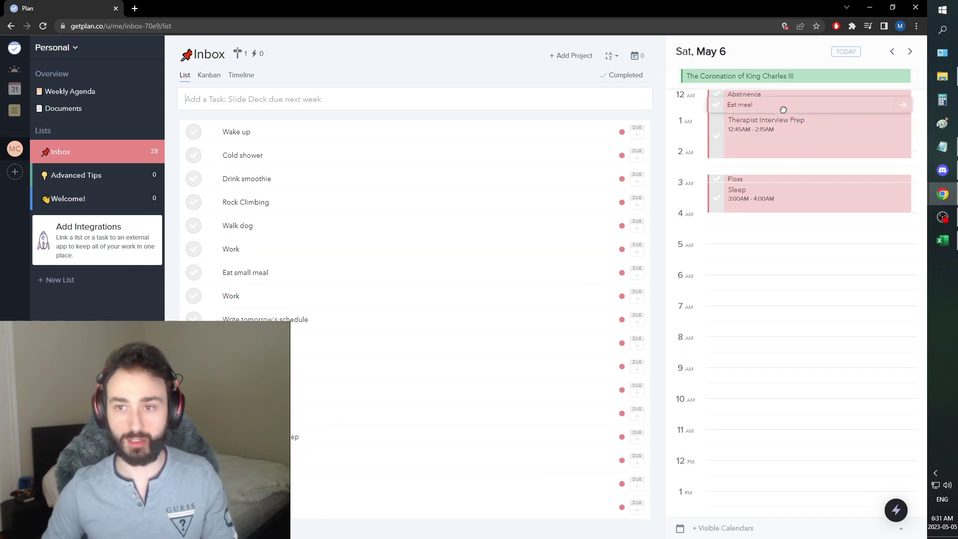
Reschedule Therapist Interview Prep on May 6 to 12:00–1:00 AM, with Abstinence and Eat meal placed right after it
left_click_drag(782, 97, 791, 121)
left_click_drag(760, 165, 764, 123)
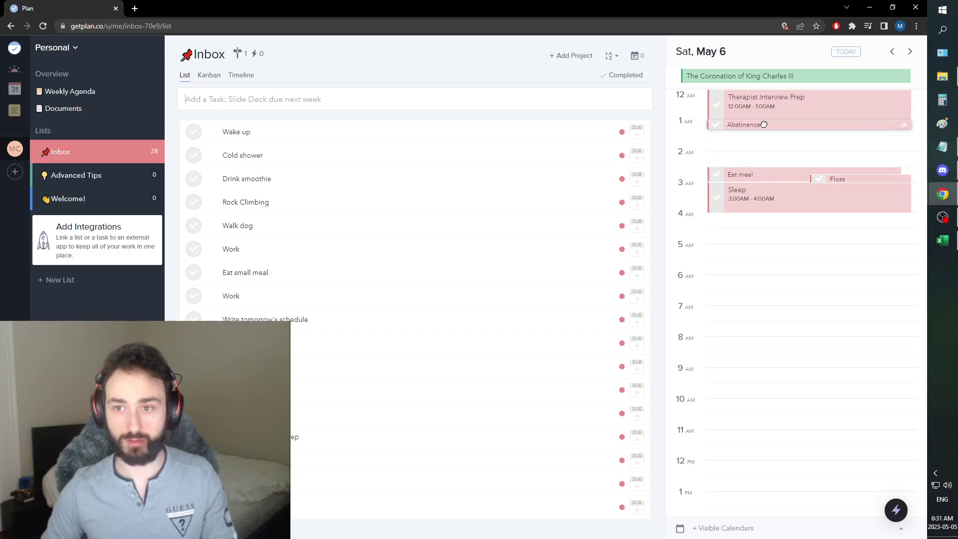
left_click_drag(776, 175, 782, 137)
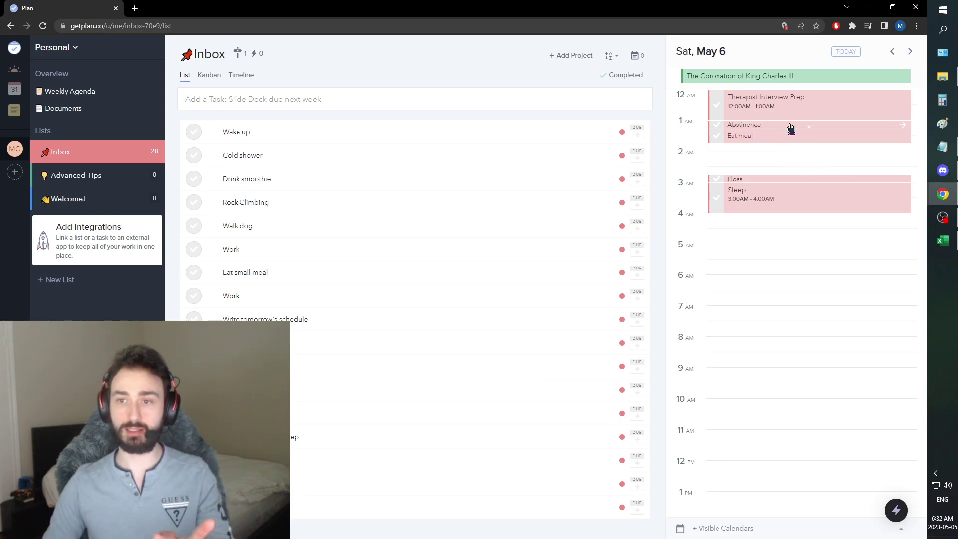
Compare the Friday, May 5 schedule with the Saturday, May 6 schedule
left_click(891, 57)
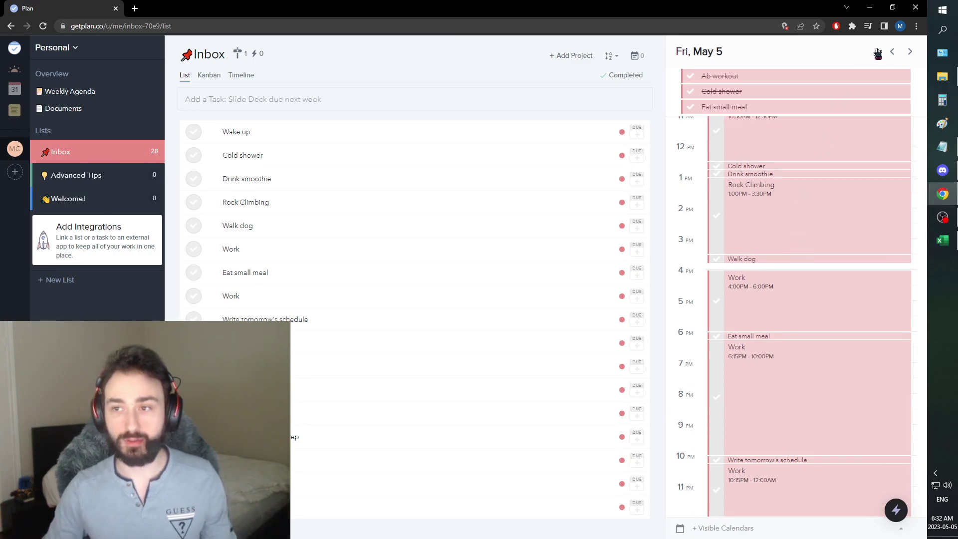
left_click(910, 52)
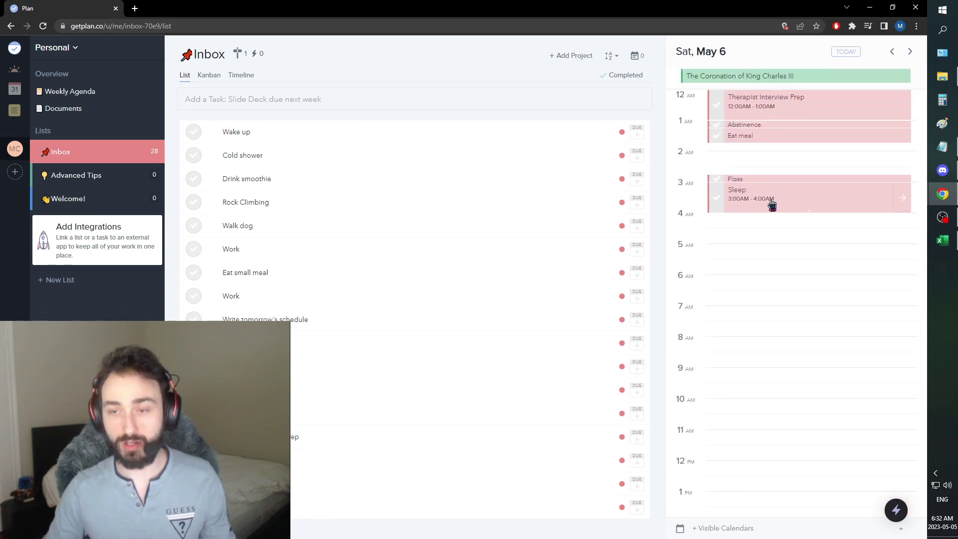
left_click(892, 52)
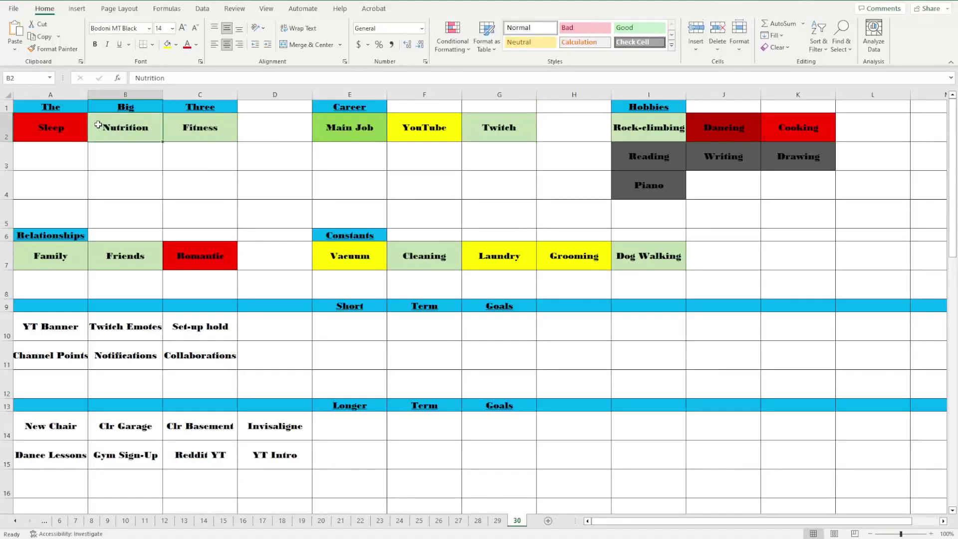
In the Excel life tracker, fill the Sleep cell on sheet 30 with dark red
left_click(79, 126)
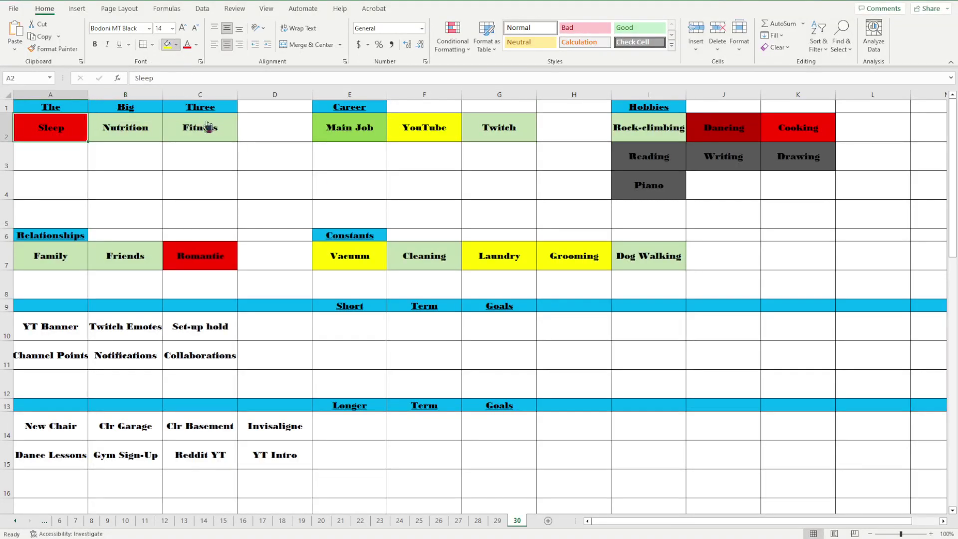
left_click(167, 148)
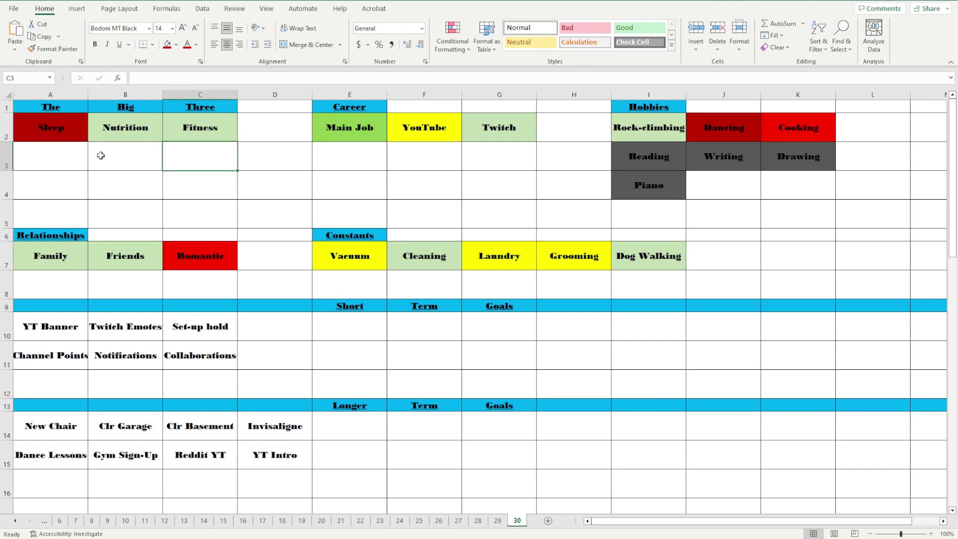
left_click(53, 136)
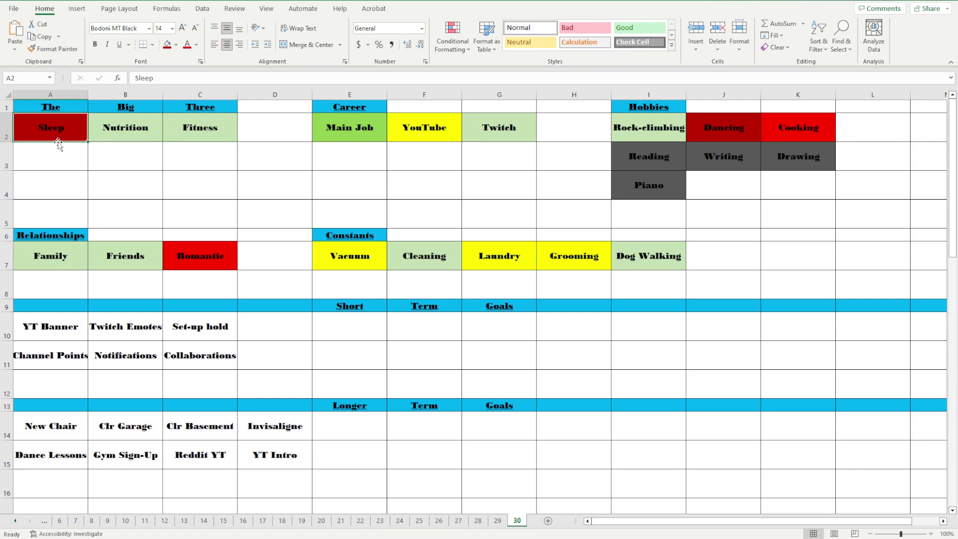
left_click(70, 157)
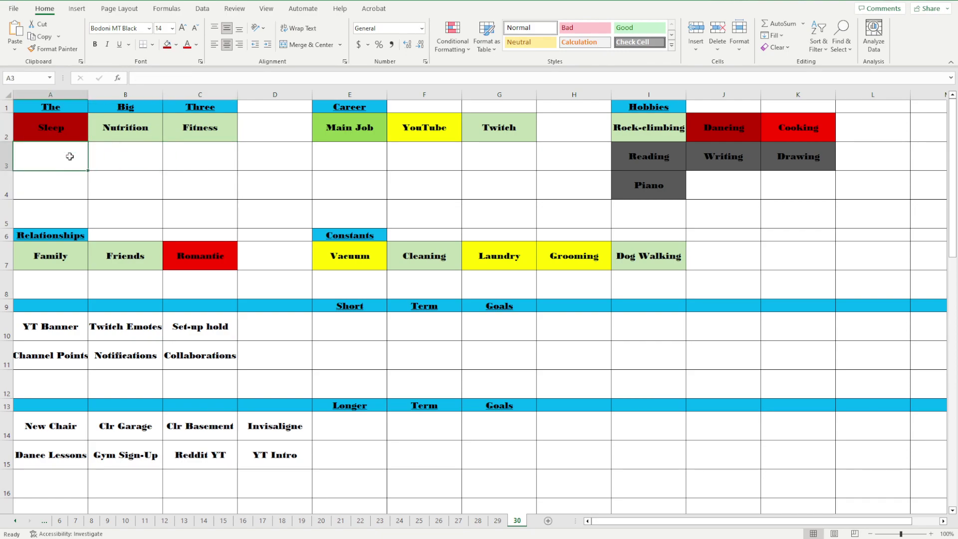
Review the Nutrition, Fitness, Career and Hobbies cells on sheet 30 one after another
left_click(122, 135)
left_click(201, 137)
left_click(331, 136)
left_click(429, 124)
left_click(498, 129)
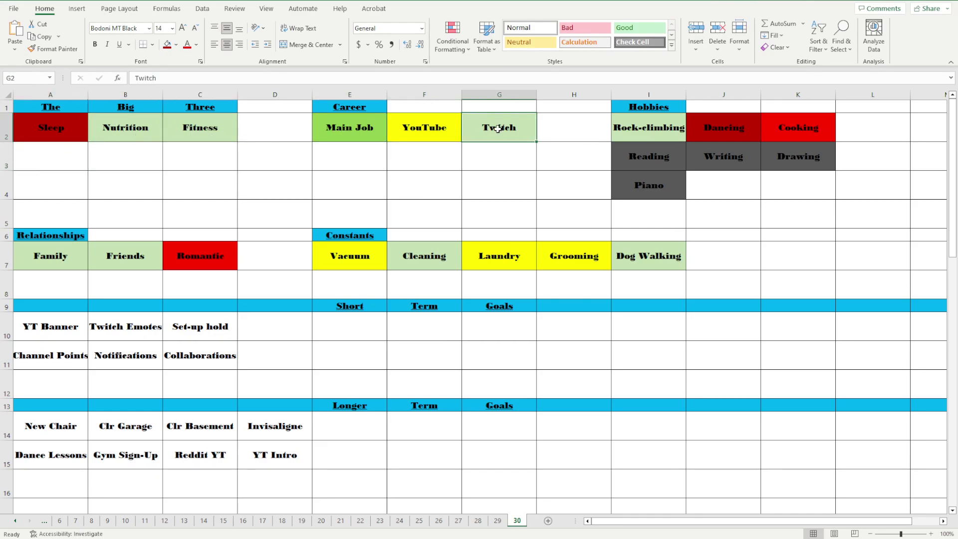
left_click(687, 134)
Fill the Romantic cell under Relationships with dark red
left_click(198, 243)
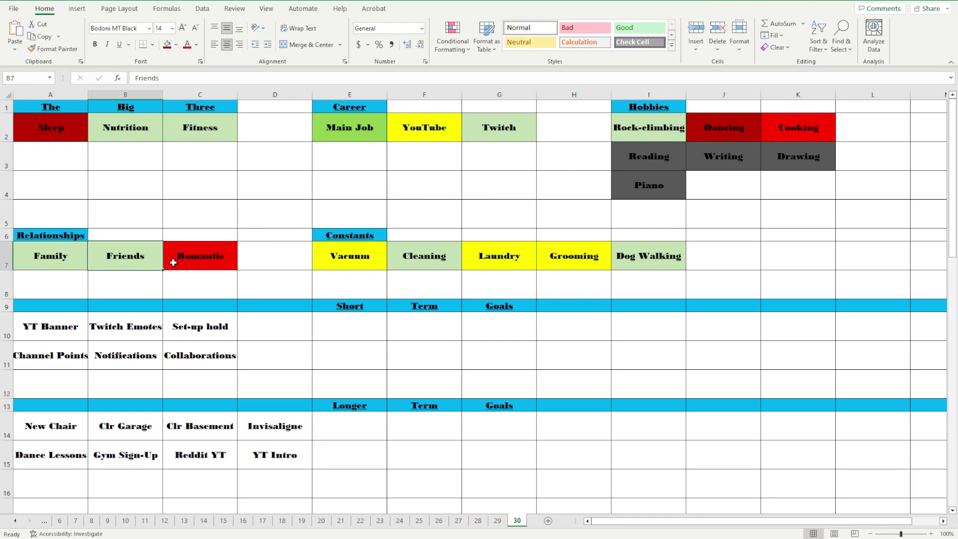
left_click(165, 47)
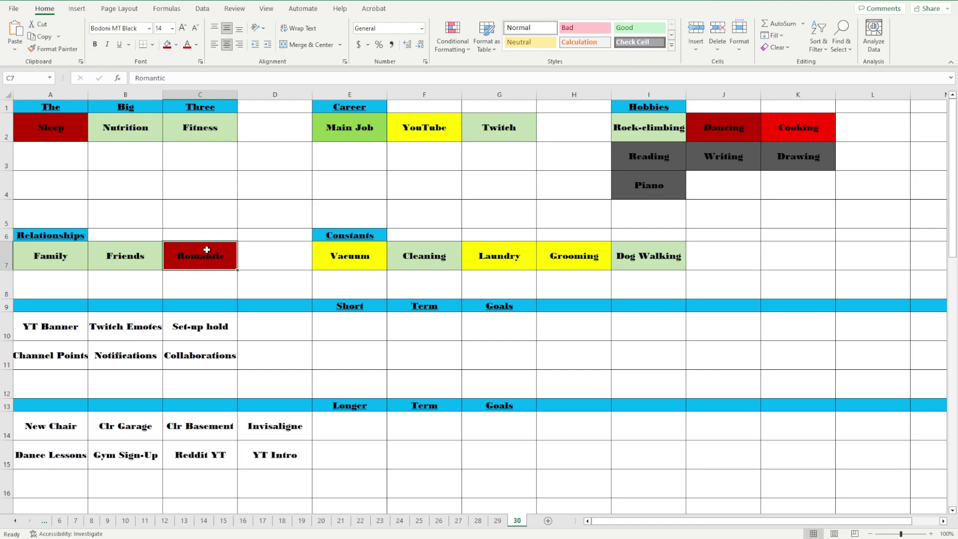
left_click(330, 251)
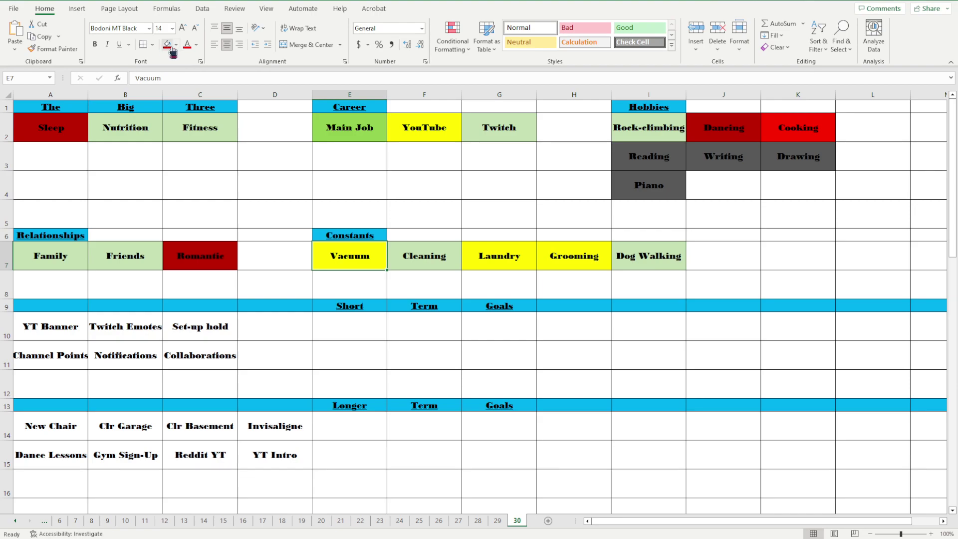
Compare the color ratings on sheets 28 and 29, and return to sheet 30
left_click(497, 521)
left_click(478, 520)
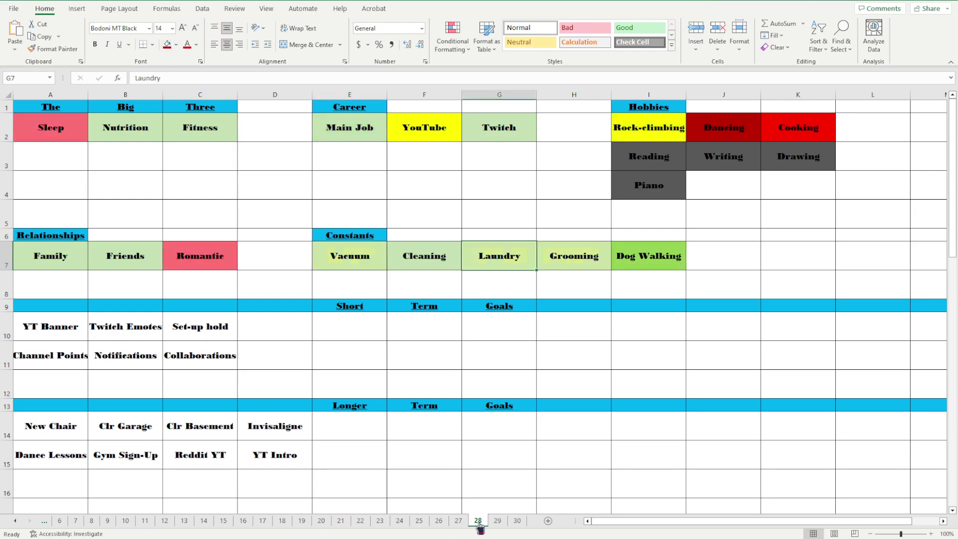
left_click(497, 520)
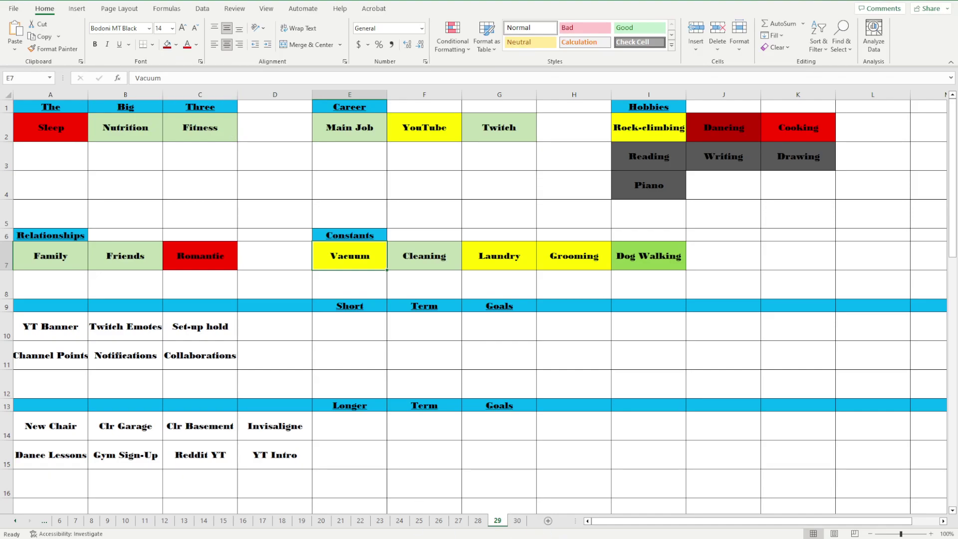
left_click(517, 520)
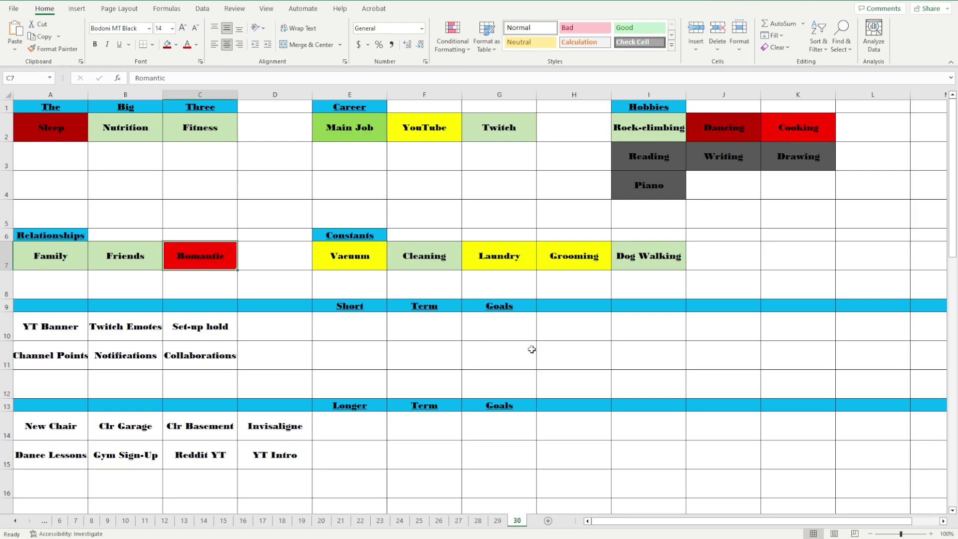
Undo the dark red fill on the Romantic cell
key("ctrl+z")
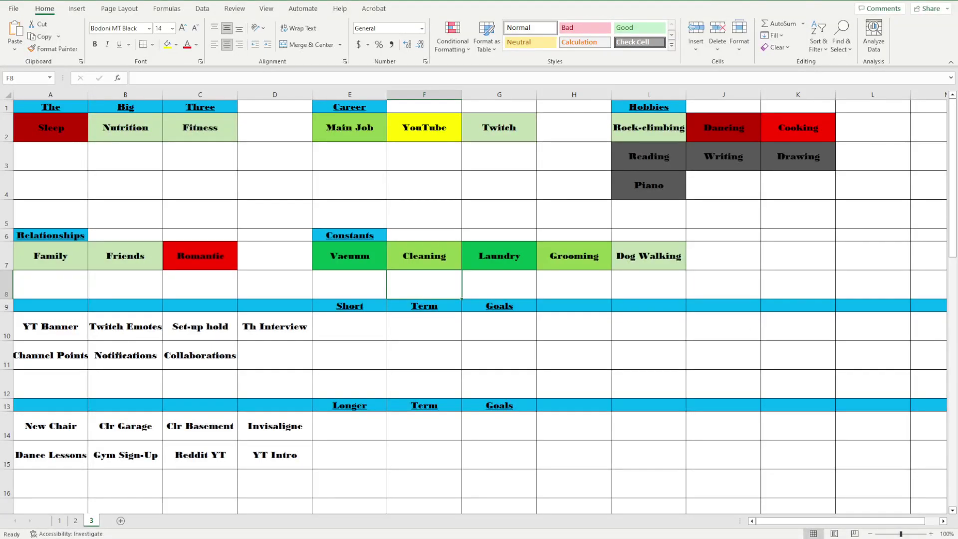
left_click(496, 204)
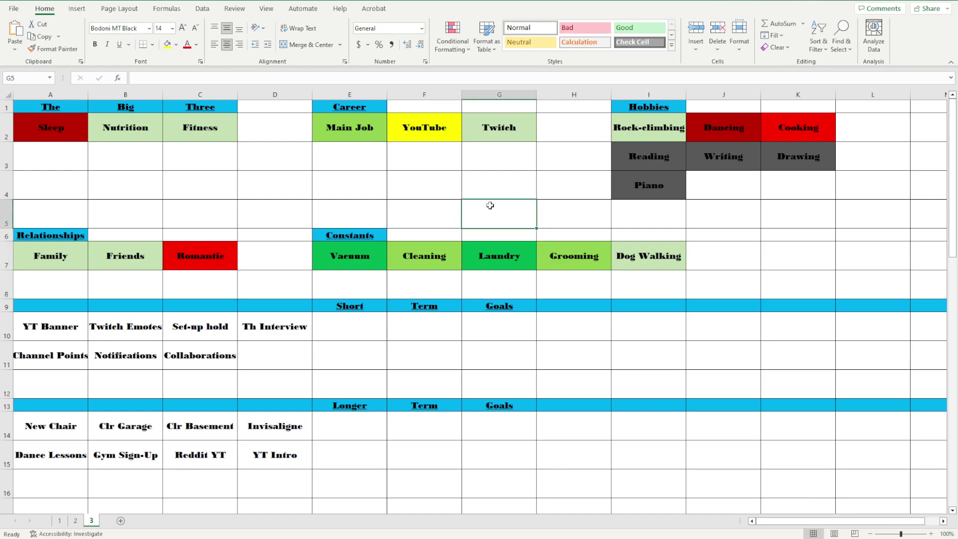
Fill the Romantic cell under Relationships with the same dark red as the Sleep cell
left_click(71, 133)
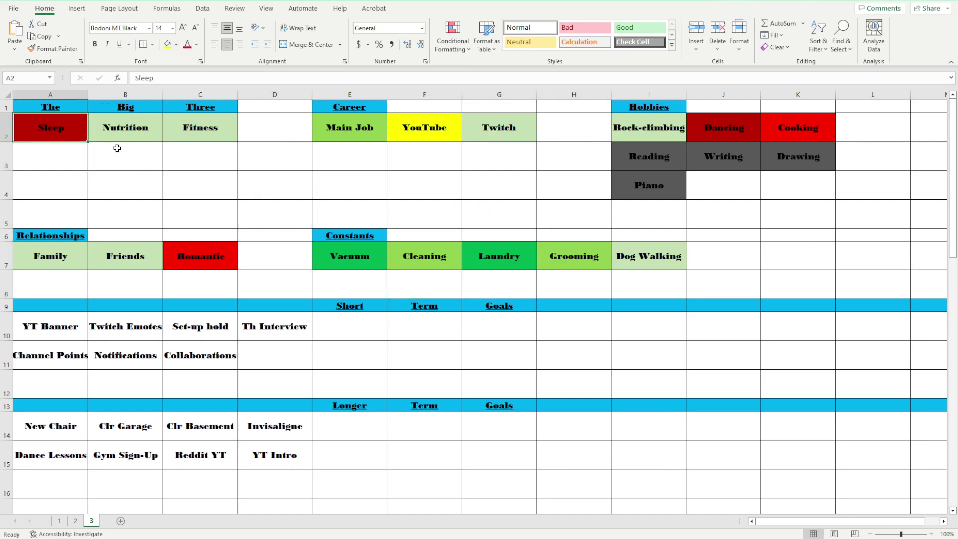
left_click(202, 249)
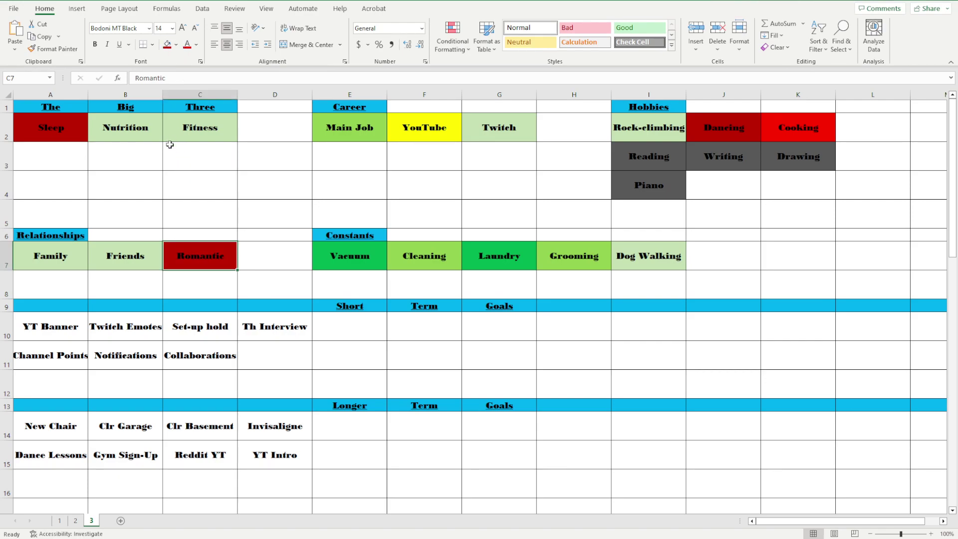
Review the Big Three, Career and Constants ratings on sheet 3, from Vacuum to Dog Walking
left_click(156, 164)
left_click(335, 145)
left_click(573, 147)
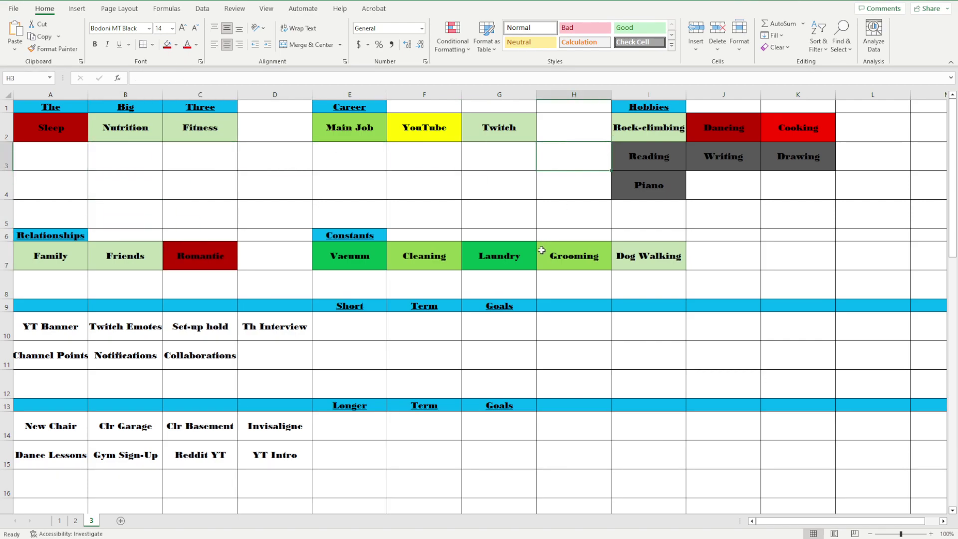
left_click(378, 265)
left_click(627, 259)
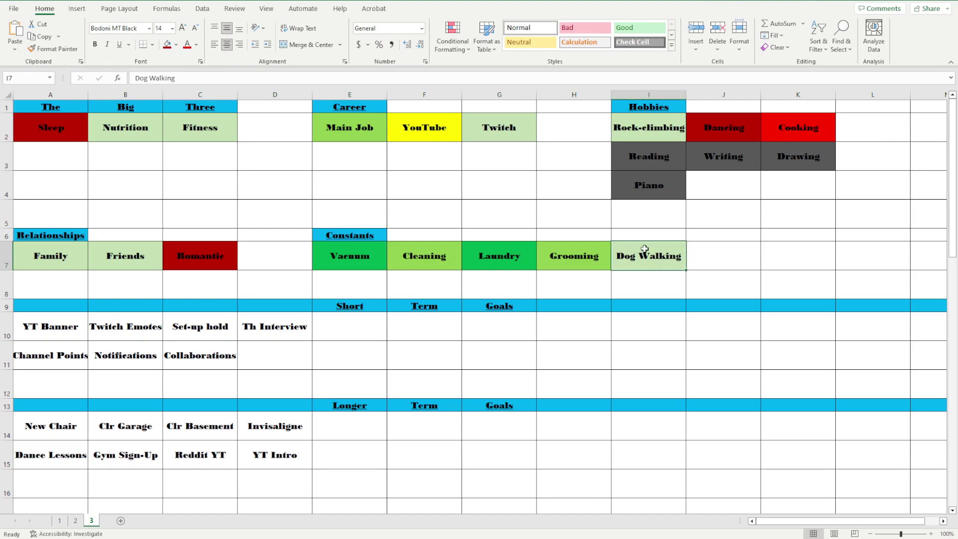
left_click(573, 255)
left_click(476, 255)
Fill the Grooming cell under Constants with the same light green as the Dog Walking cell
left_click(560, 256)
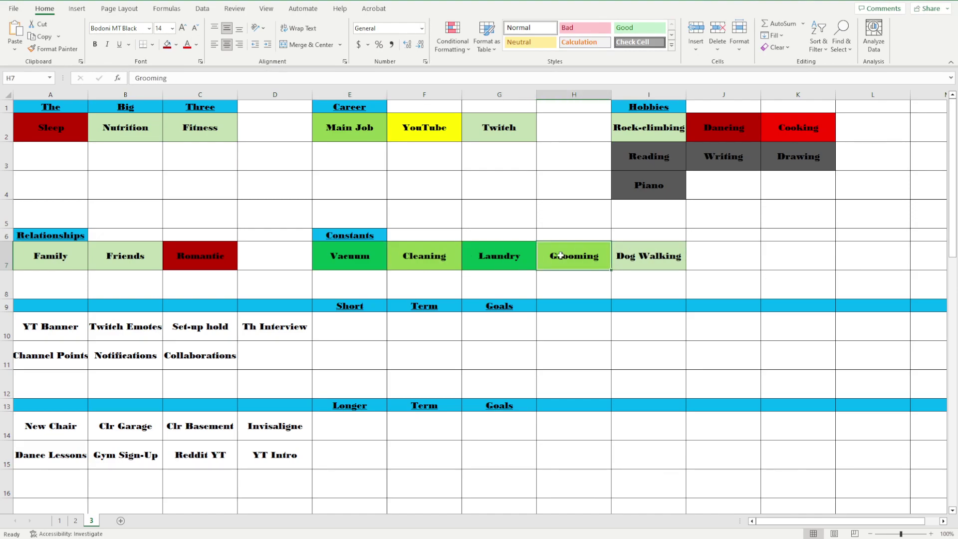
left_click(172, 47)
key("ctrl+z")
key("ctrl+z")
left_click(498, 265)
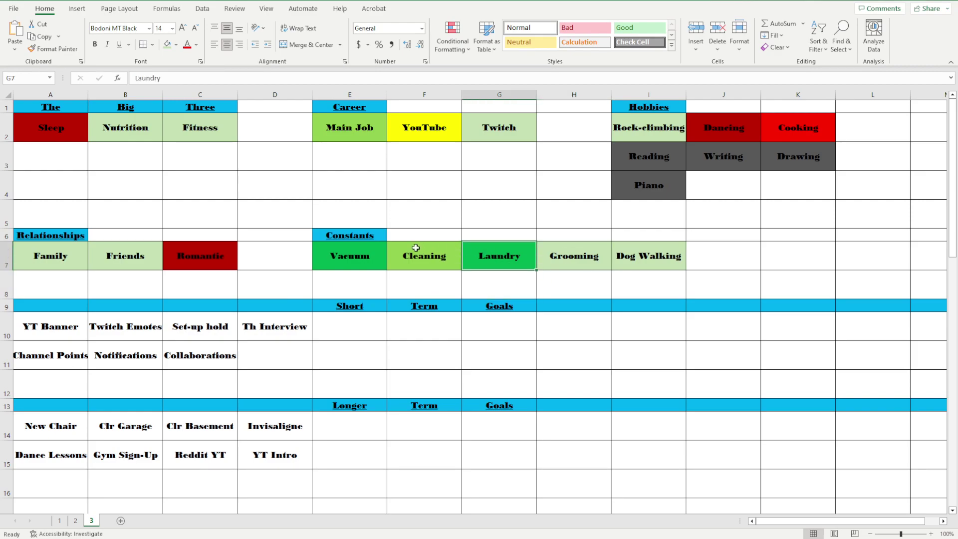
left_click(420, 248)
left_click(146, 246)
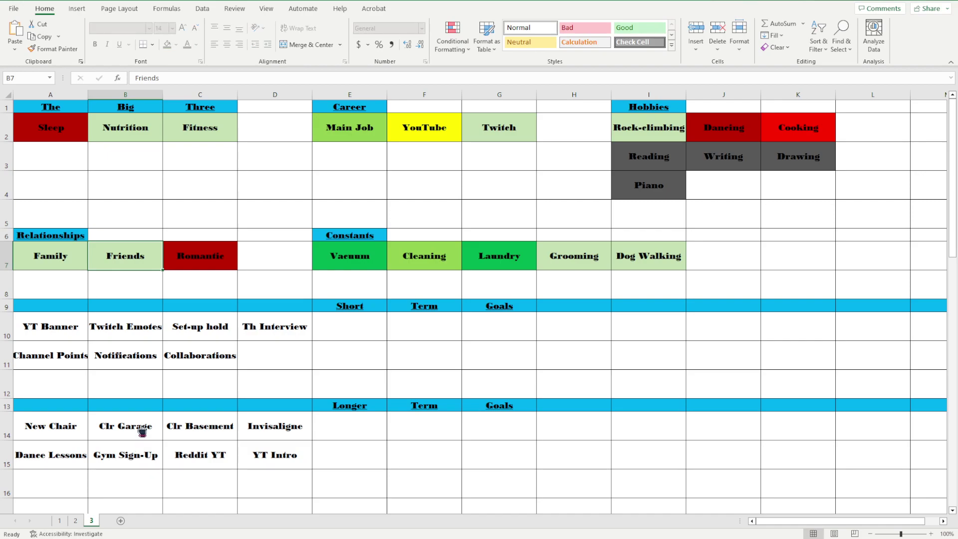
Duplicate sheet 3 at the end of the workbook and rename the copy 4
left_click_drag(102, 446, 150, 513)
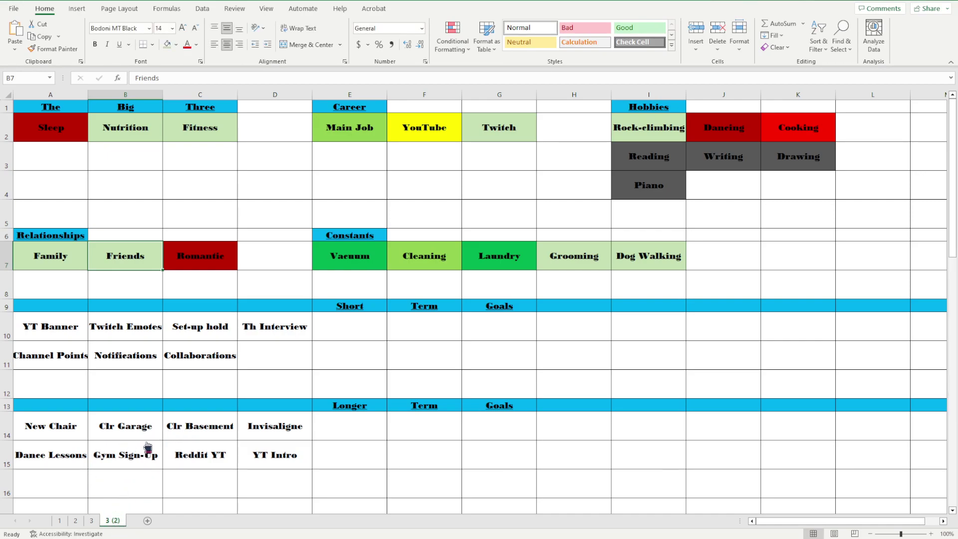
key("alt+h")
type("or4")
key("Return")
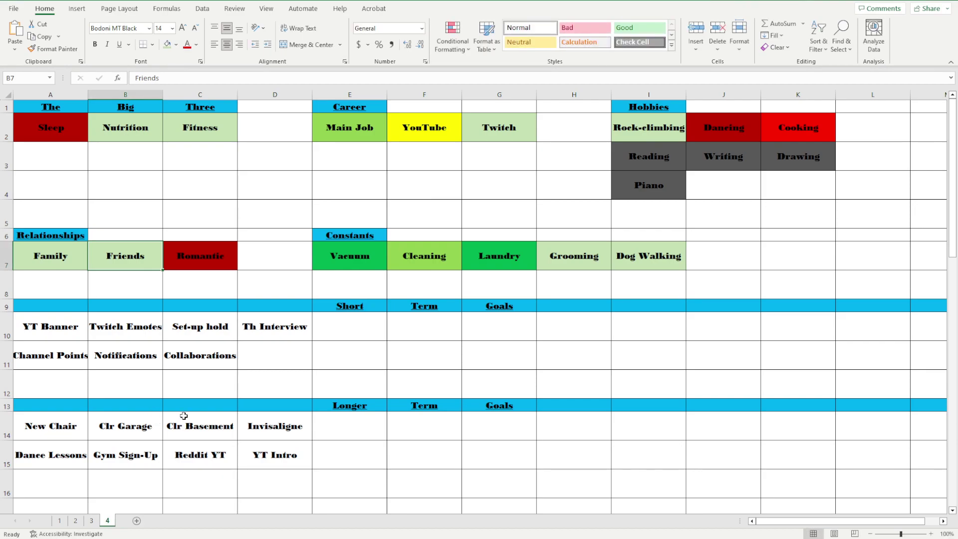